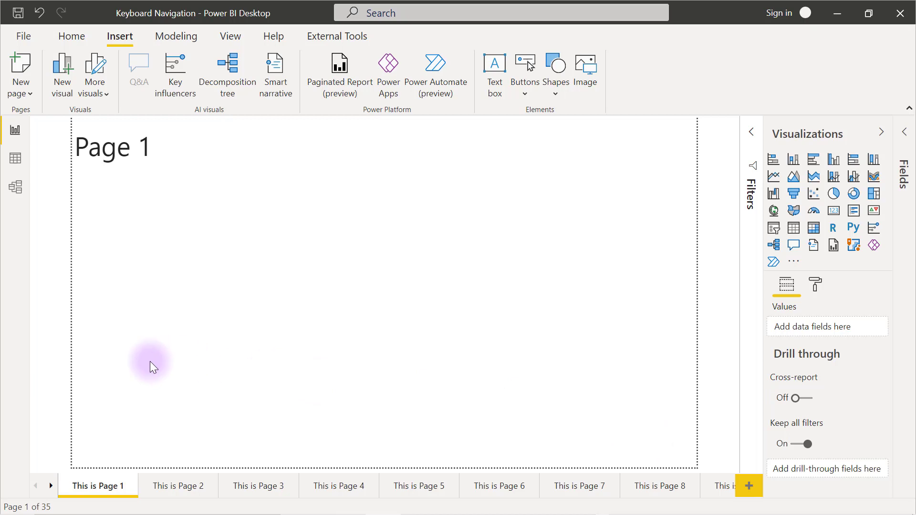
# Step: Scroll the page tab strip forward to Pages 15–22, then back so Pages 7–14 are listed
pyautogui.click(52, 487)
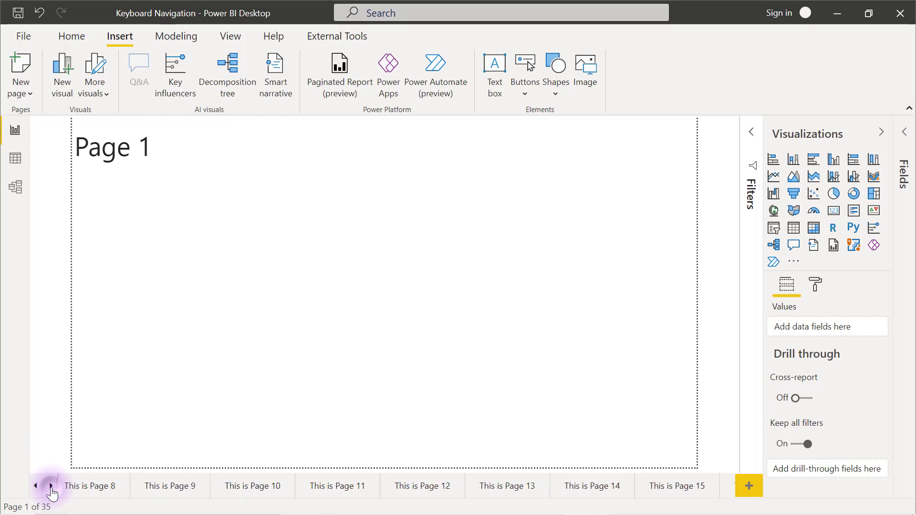
pyautogui.click(51, 487)
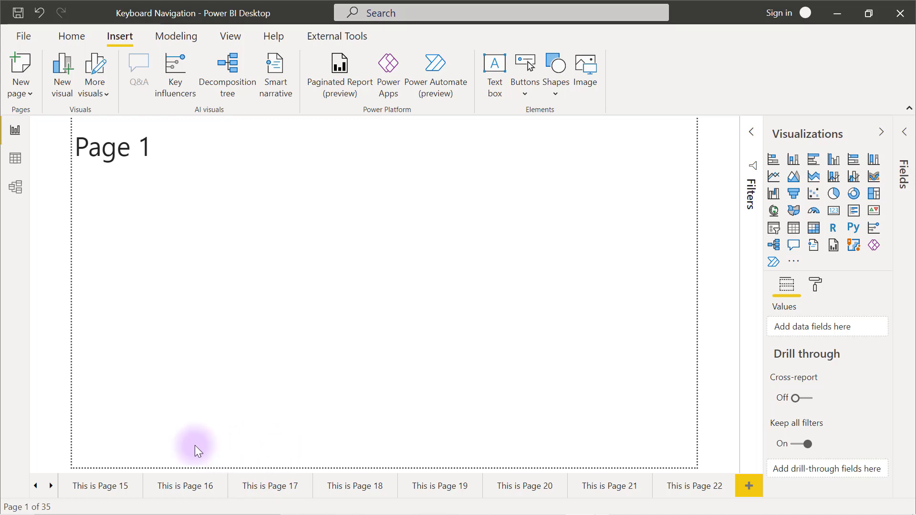
pyautogui.click(35, 486)
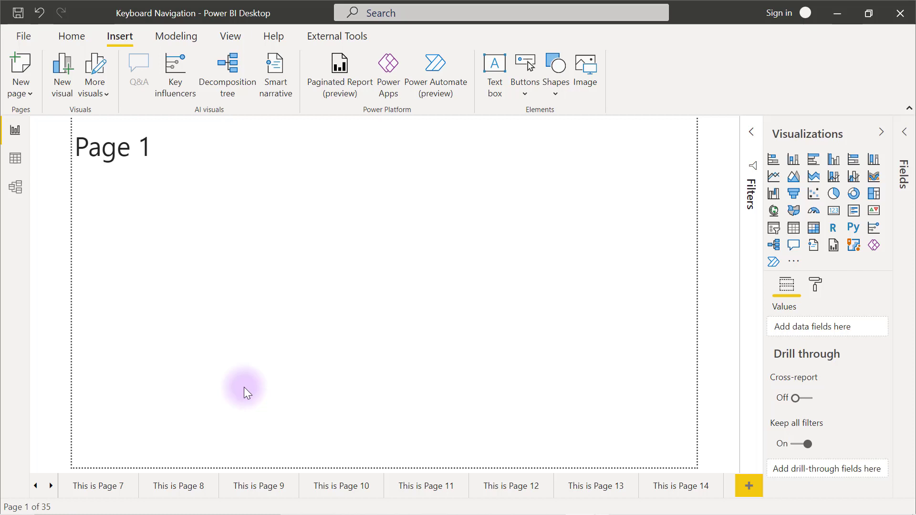
pyautogui.rightClick(51, 490)
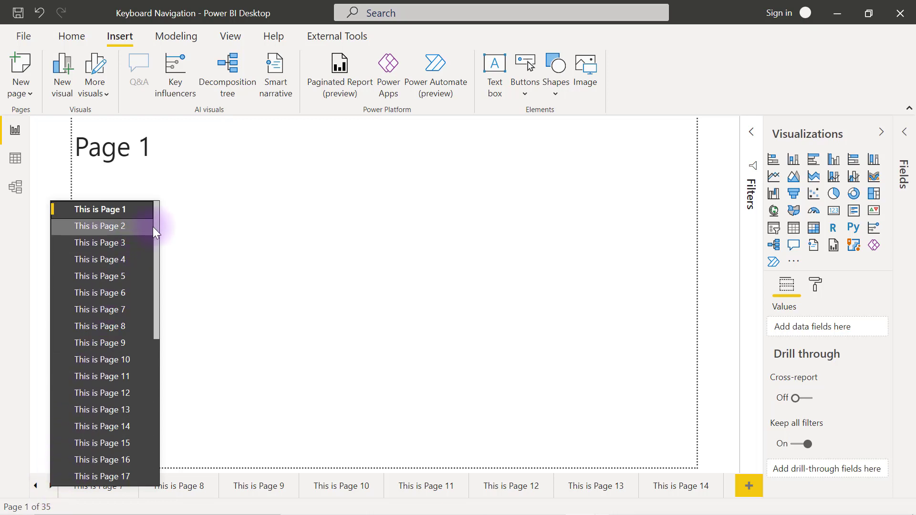
pyautogui.moveTo(156, 230)
pyautogui.mouseDown()
pyautogui.moveTo(154, 320)
pyautogui.moveTo(158, 228)
pyautogui.mouseUp()
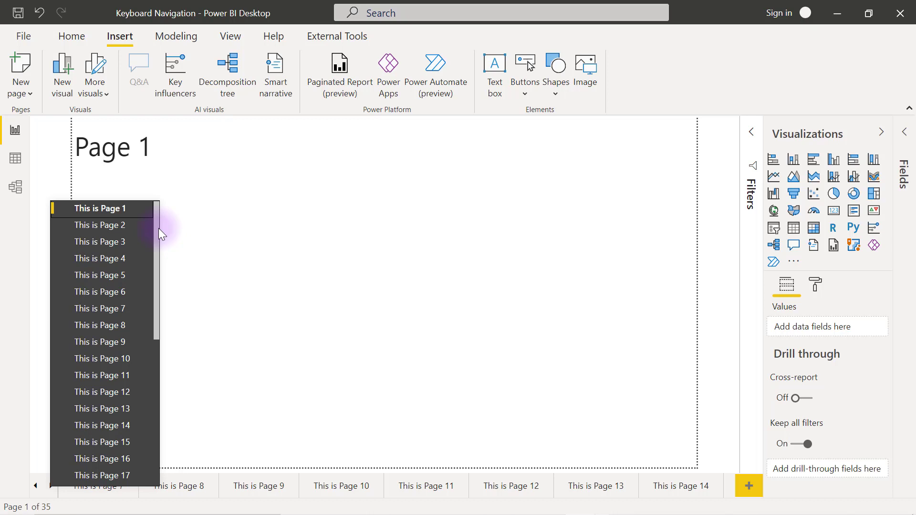
pyautogui.moveTo(158, 229); pyautogui.dragTo(157, 338)
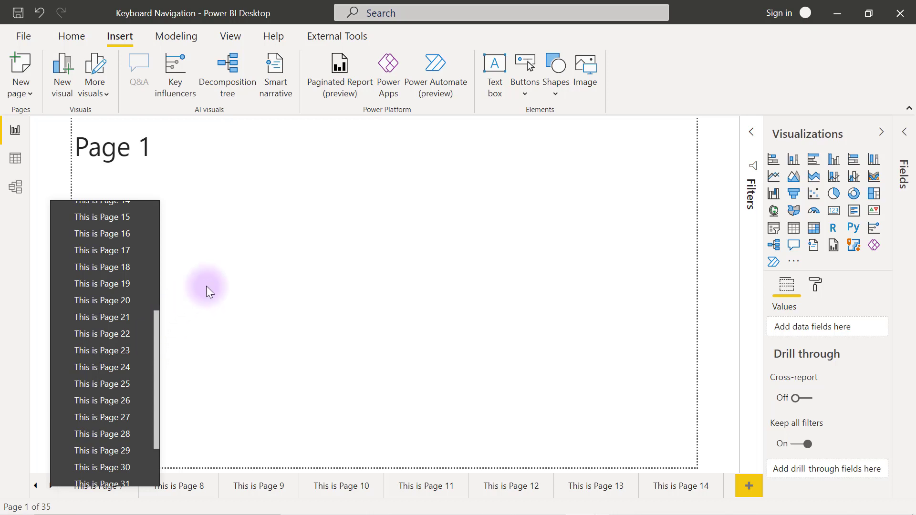
pyautogui.press('Escape')
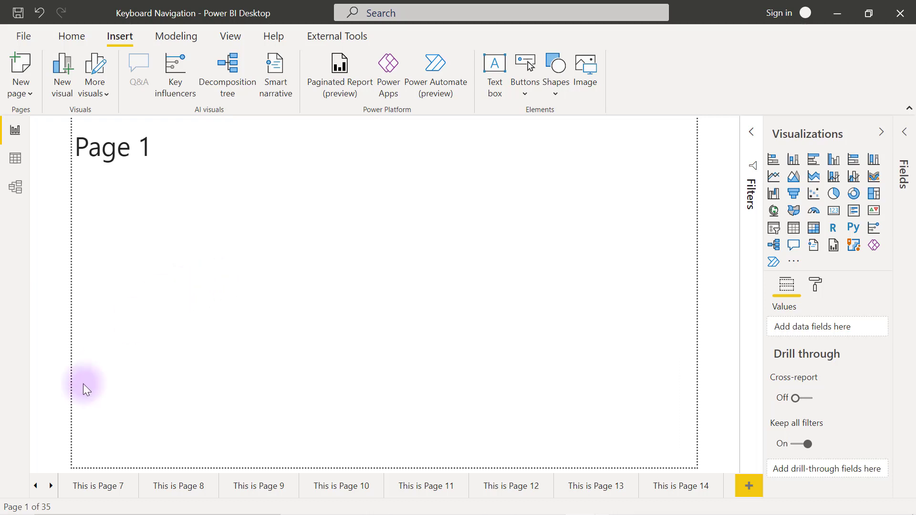
# Step: Scroll tabs back to Page 1, then move keyboard focus along the tabs to This is Page 10
pyautogui.click(35, 486)
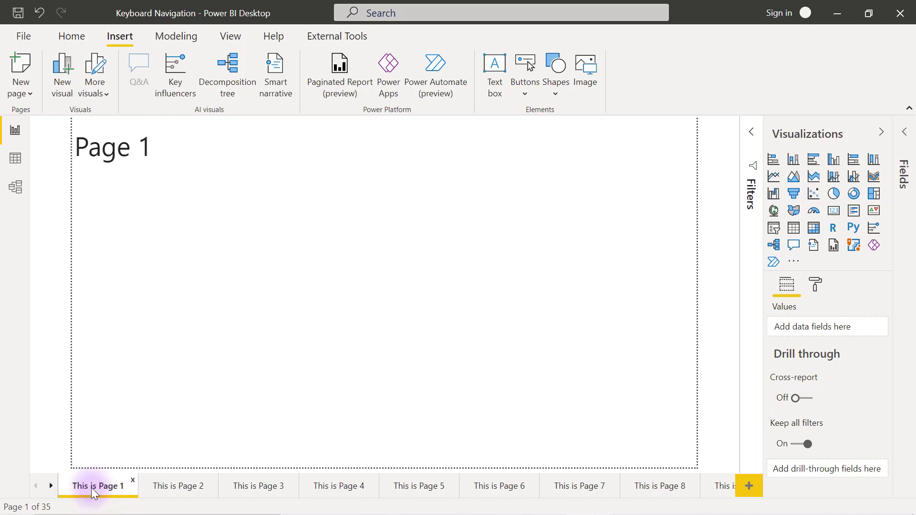
pyautogui.press('Tab')
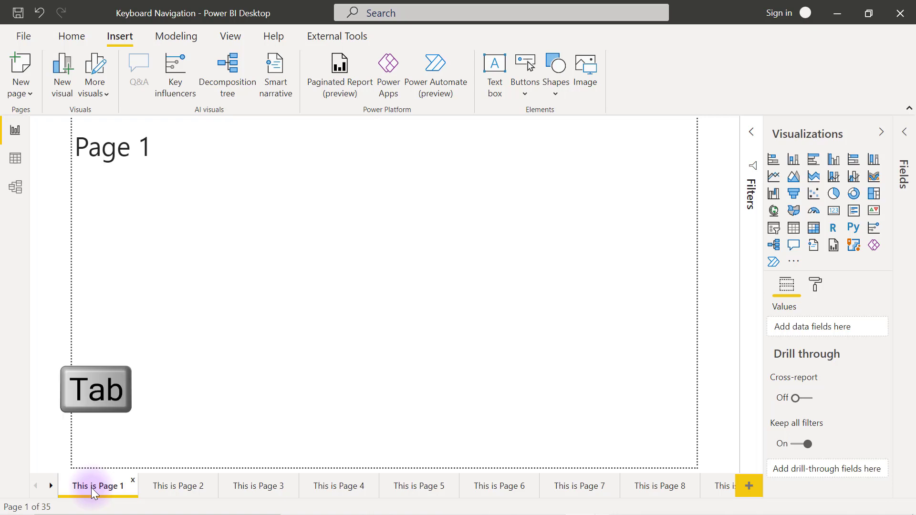
pyautogui.press('Tab')
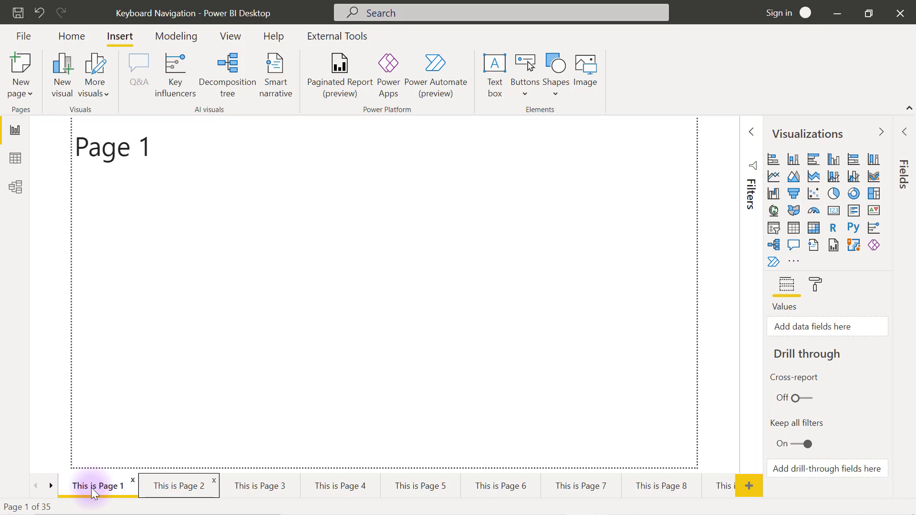
pyautogui.press('Right')
pyautogui.press('Right')
pyautogui.press('Right')
pyautogui.press('Right')
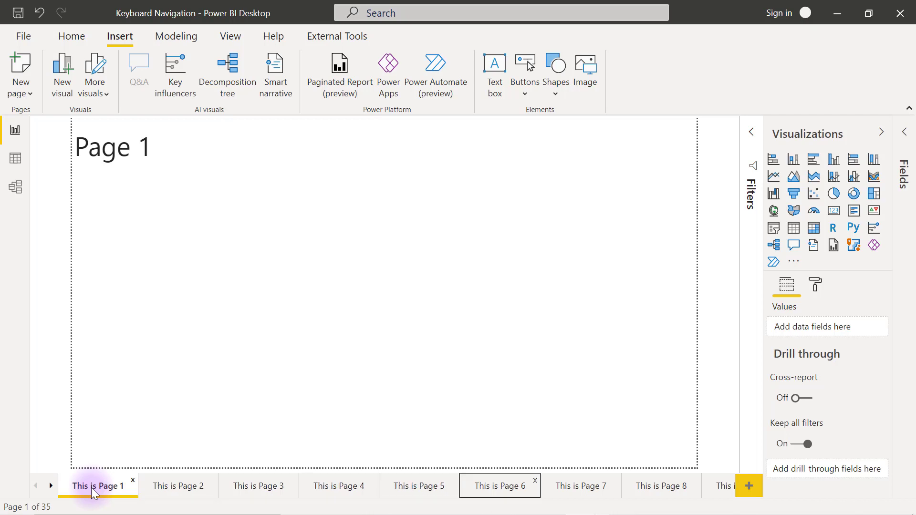
pyautogui.press('Right')
pyautogui.press('Right')
pyautogui.press('Right')
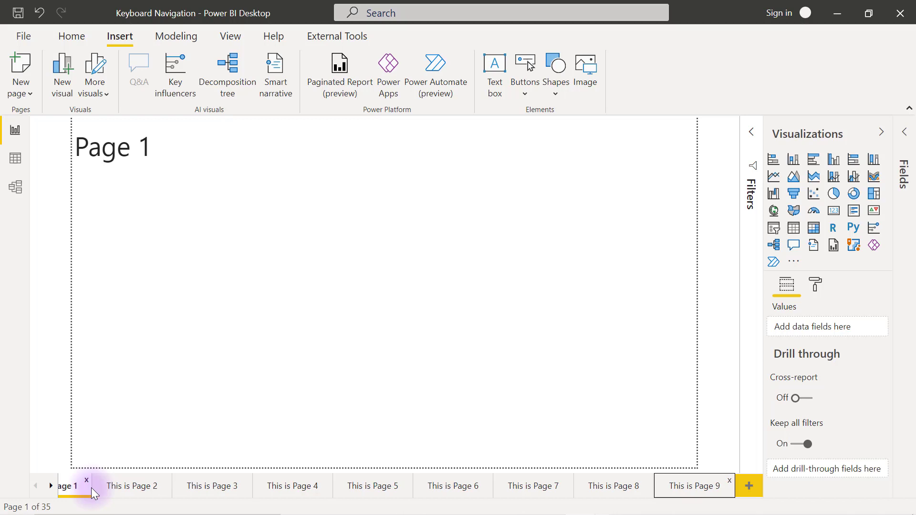
pyautogui.press('Right')
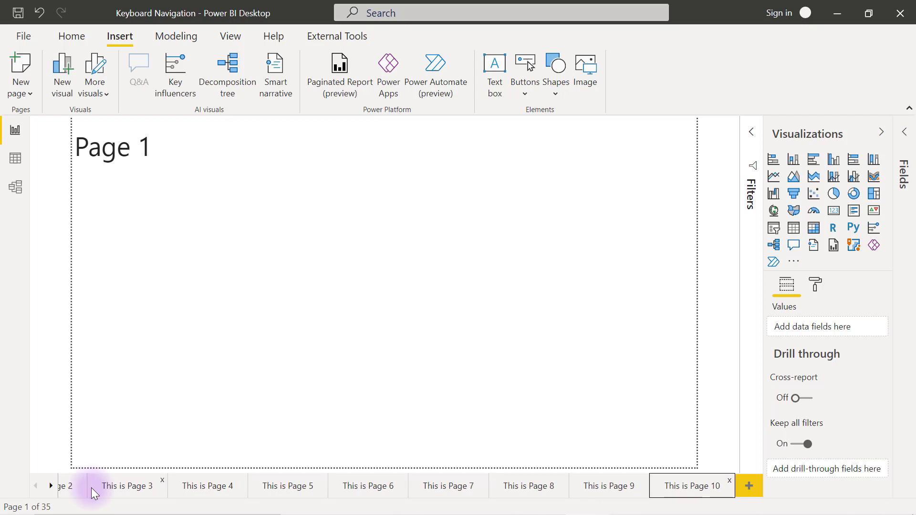
# Step: Open the focused This is Page 10, shown as Page 10 of 35
pyautogui.press('Return')
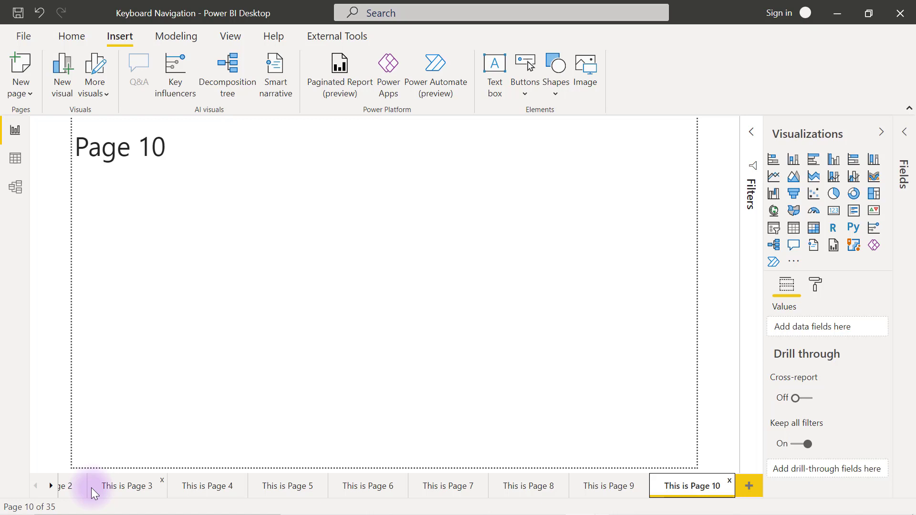
# Step: Move keyboard focus back and forth across the page tabs around Pages 6–13
pyautogui.press('Right')
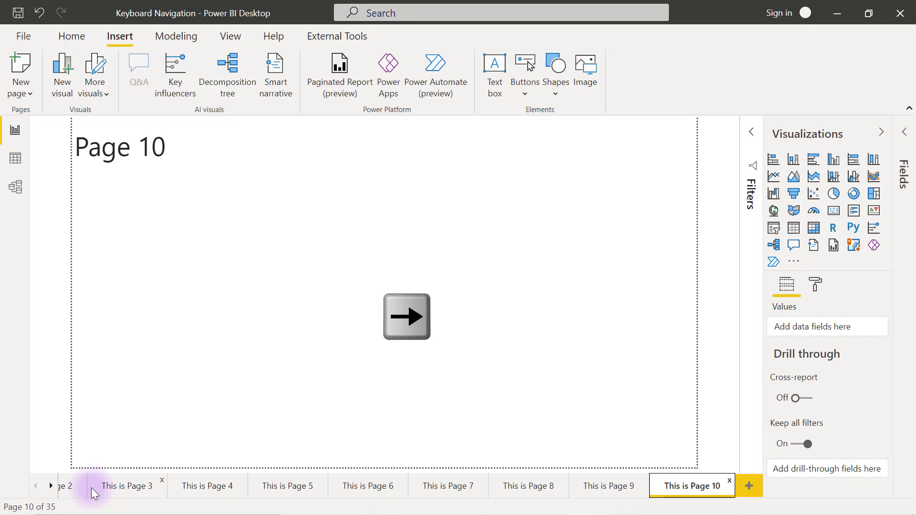
pyautogui.press('Right')
pyautogui.press('Right')
pyautogui.press('Right')
pyautogui.press('Right')
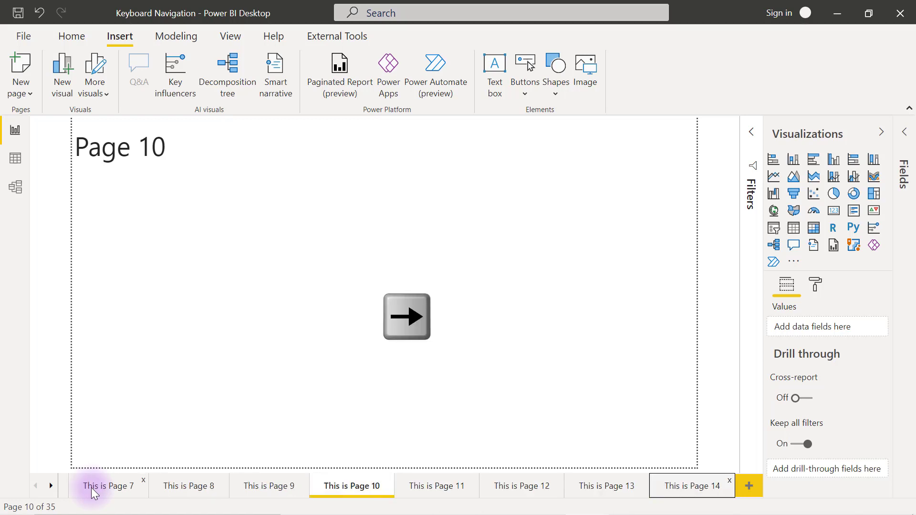
pyautogui.press('Right')
pyautogui.press('Right')
pyautogui.press('Right')
pyautogui.press('Right')
pyautogui.press('Right')
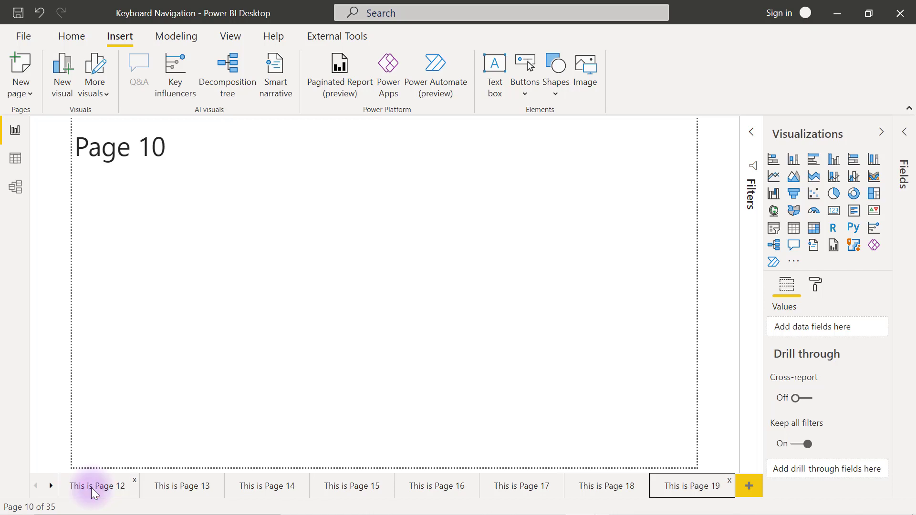
pyautogui.press('Left')
pyautogui.press('Left')
pyautogui.press('Left')
pyautogui.press('Left')
pyautogui.press('Left')
pyautogui.press('Left')
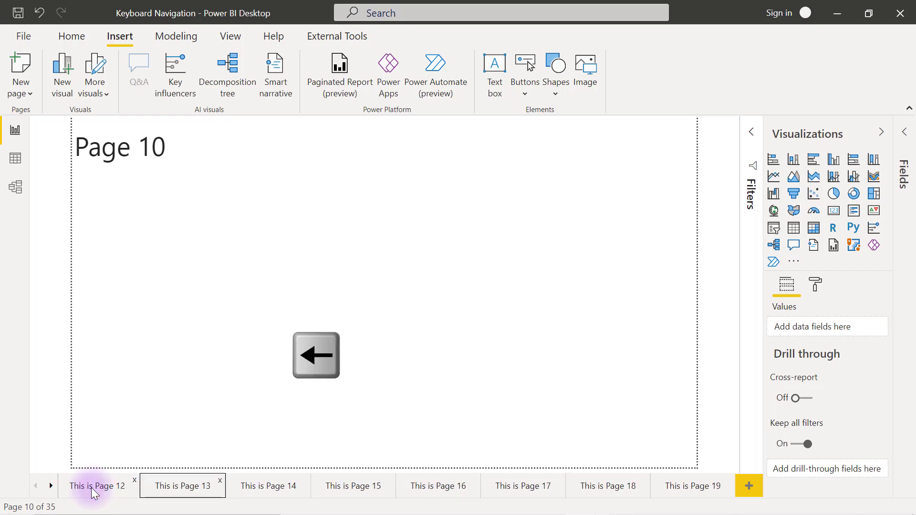
pyautogui.press('Left')
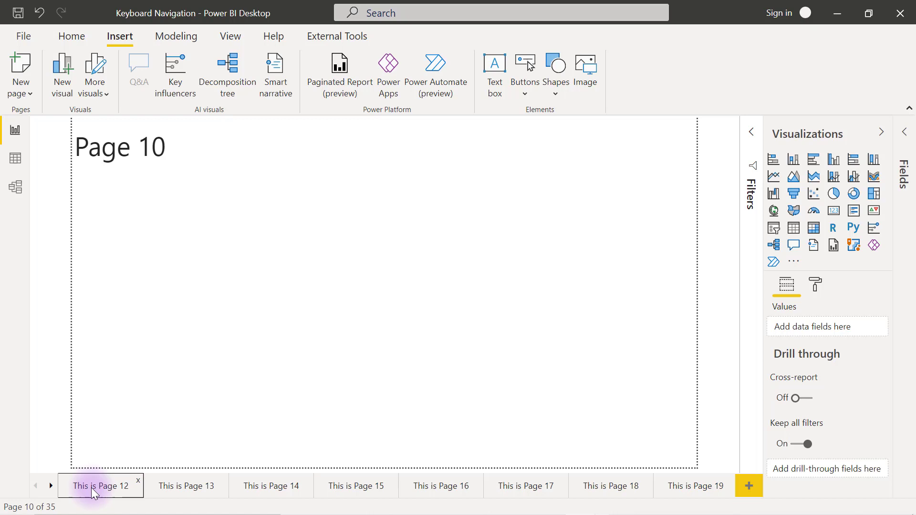
pyautogui.press('Up')
pyautogui.press('Up')
pyautogui.press('Up')
pyautogui.press('Up')
pyautogui.press('Up')
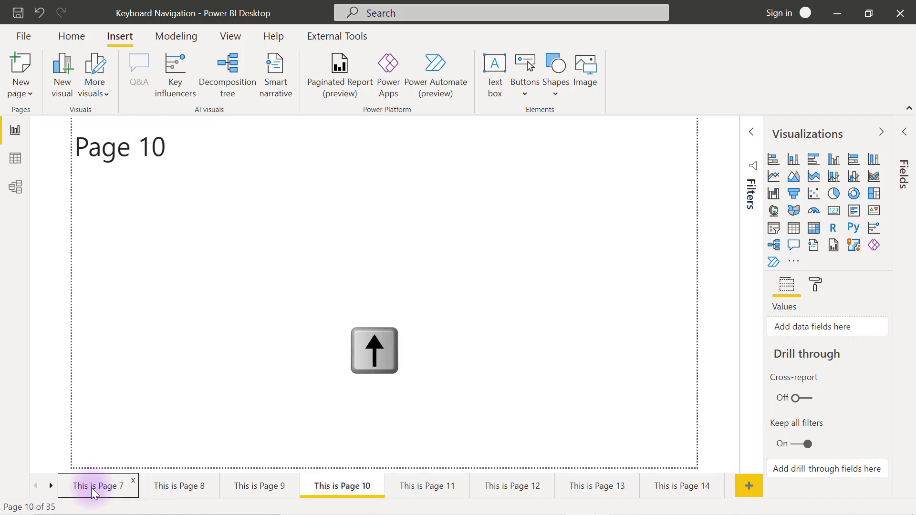
pyautogui.press('Up')
pyautogui.press('Right')
pyautogui.press('Right')
pyautogui.press('Right')
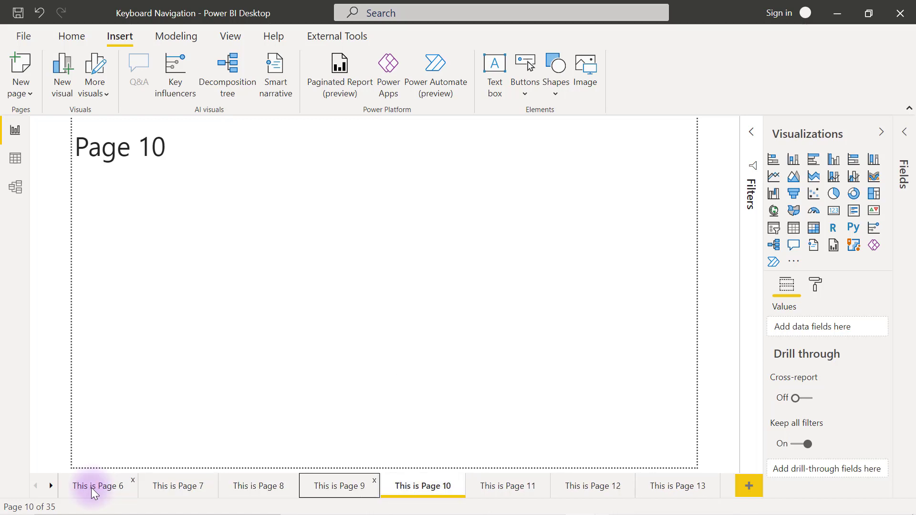
pyautogui.press('Right')
pyautogui.press('Right')
pyautogui.press('Right')
pyautogui.press('Right')
# Step: Advance focus through later tabs to This is Page 25 and open it
pyautogui.press('Down')
pyautogui.press('Down')
pyautogui.press('Down')
pyautogui.press('Down')
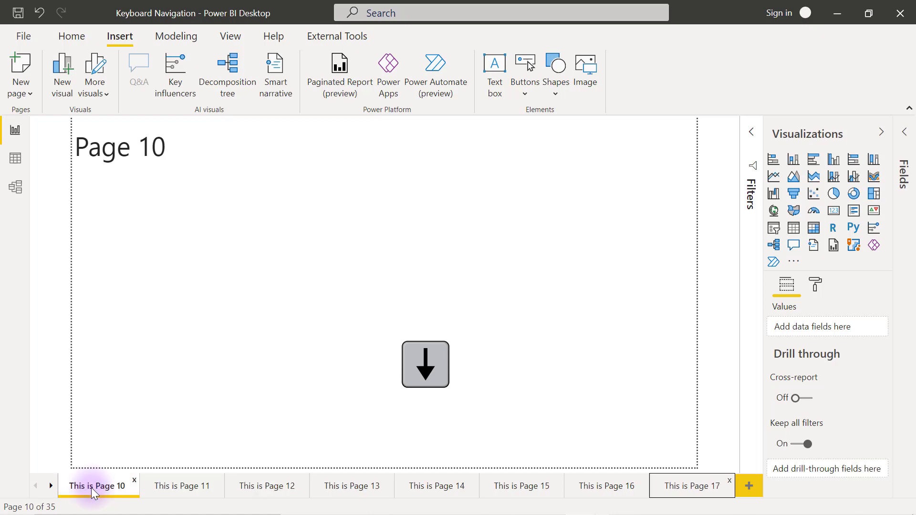
pyautogui.press('Down')
pyautogui.press('Down')
pyautogui.press('Down')
pyautogui.press('Down')
pyautogui.press('Down')
pyautogui.press('Down')
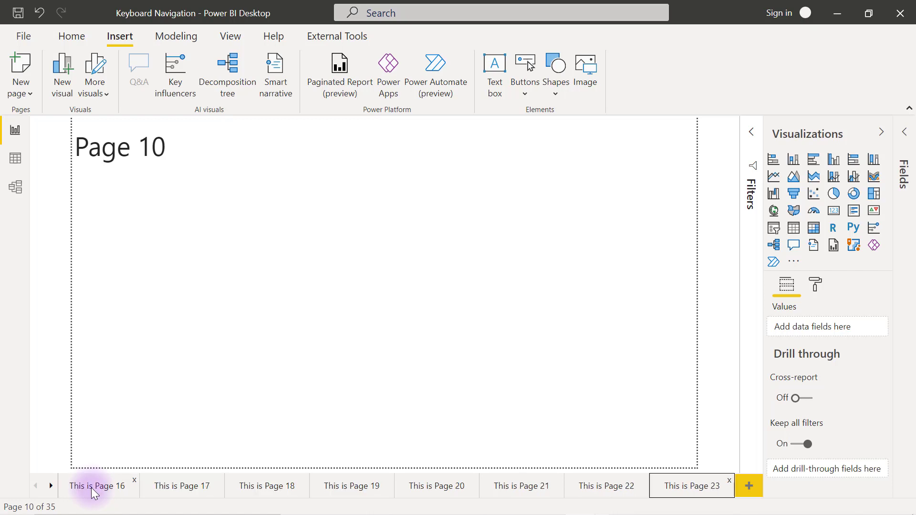
pyautogui.press('Down')
pyautogui.press('Down')
pyautogui.press('Return')
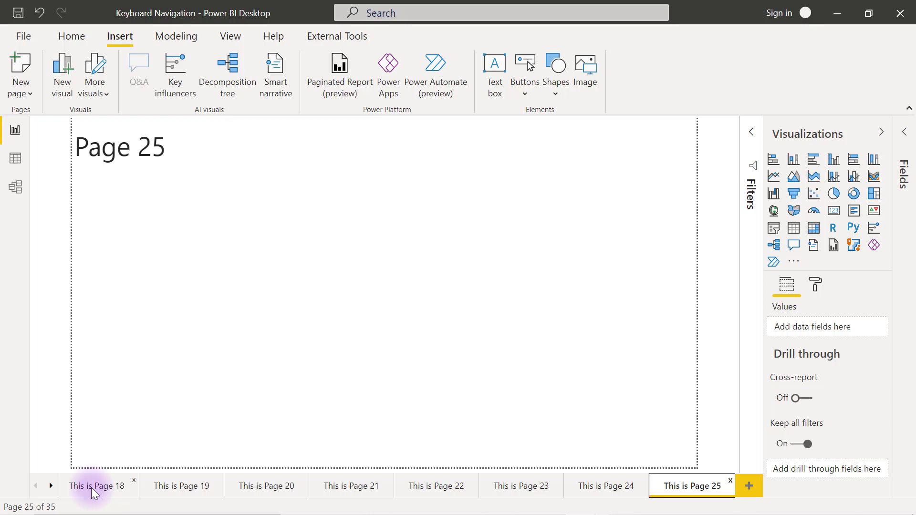
# Step: Step focus through the tabs to This is Page 35, the last page, and open it
pyautogui.press('Right')
pyautogui.press('Right')
pyautogui.press('Right')
pyautogui.press('Right')
pyautogui.press('Right')
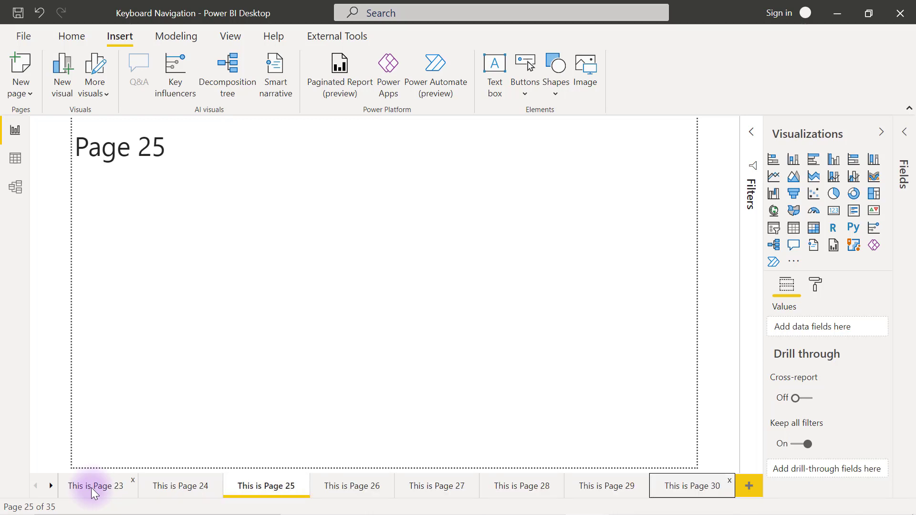
pyautogui.press('Right')
pyautogui.press('Right')
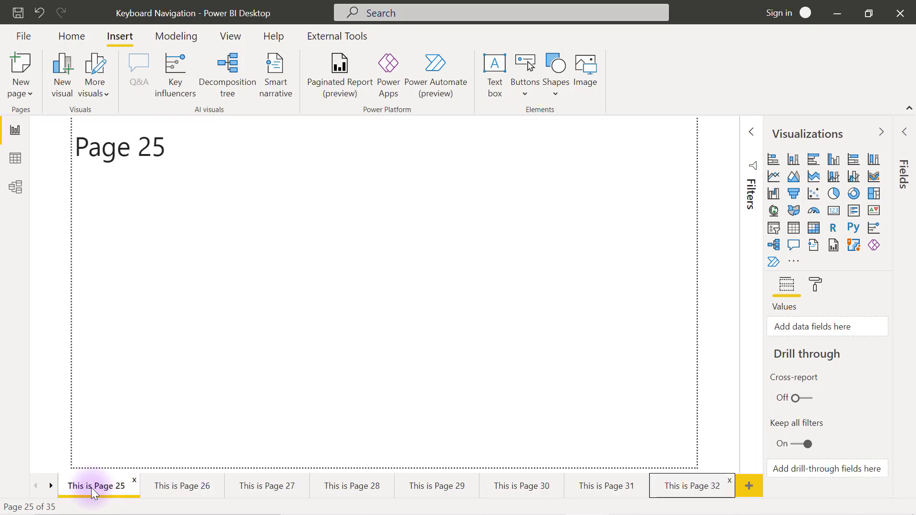
pyautogui.press('Right')
pyautogui.press('Right')
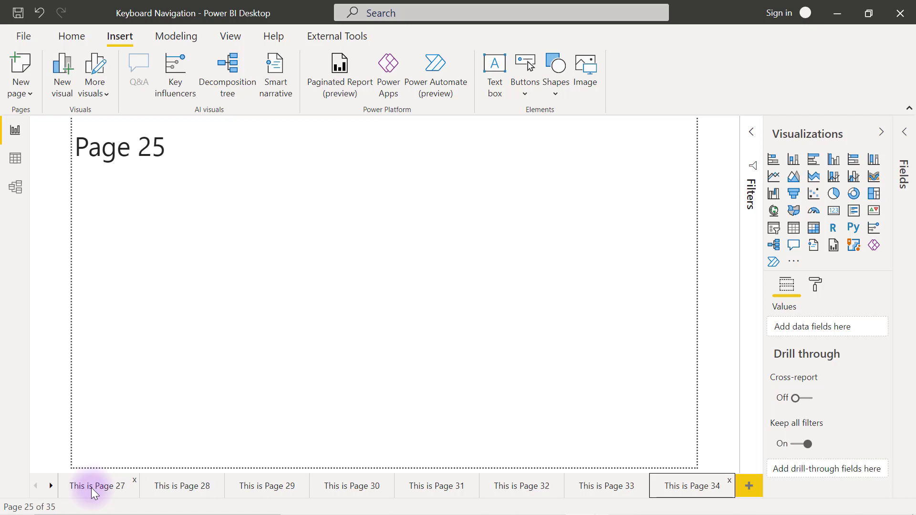
pyautogui.press('Right')
pyautogui.press('Right')
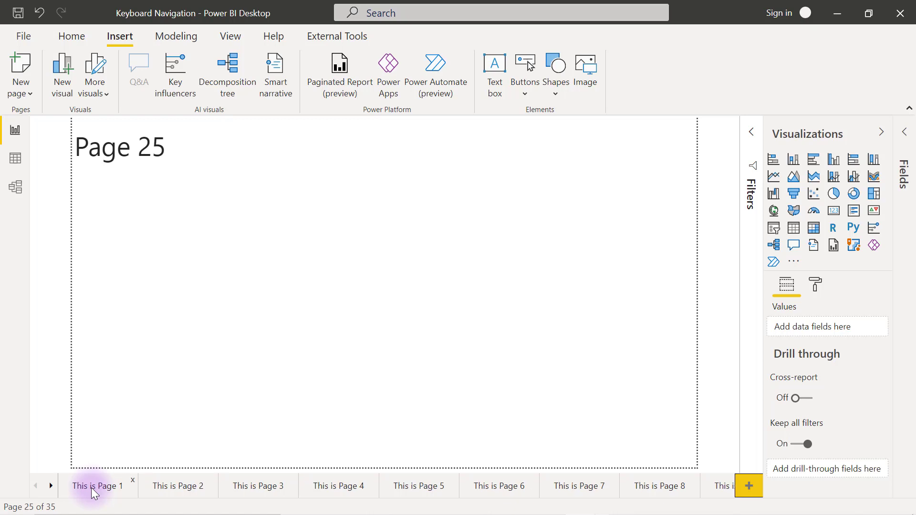
pyautogui.press('Left')
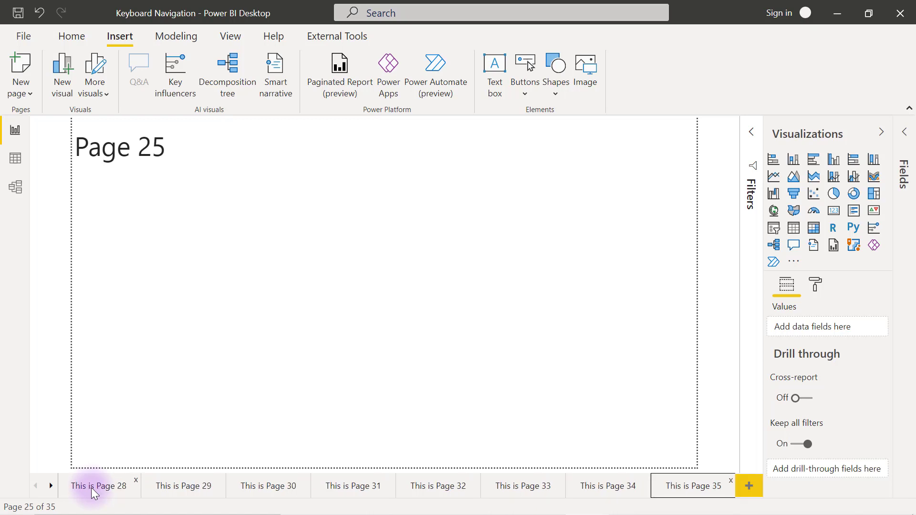
pyautogui.press('Return')
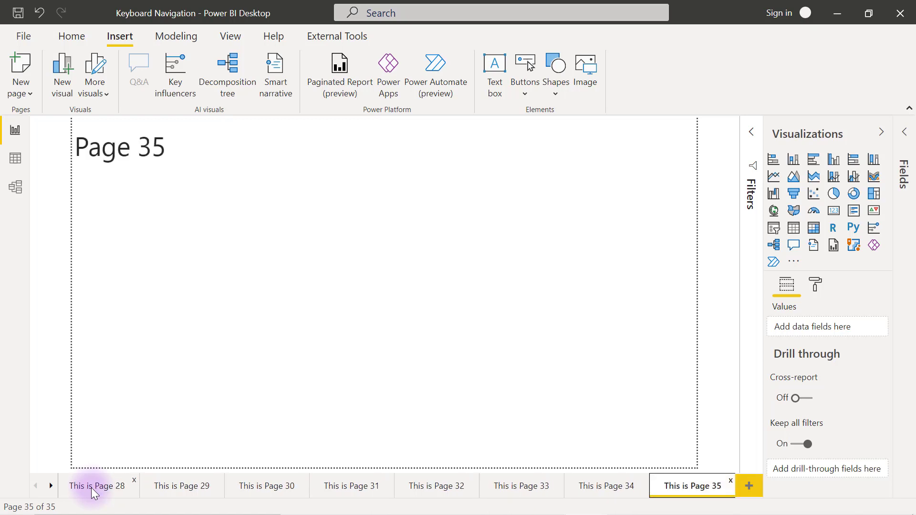